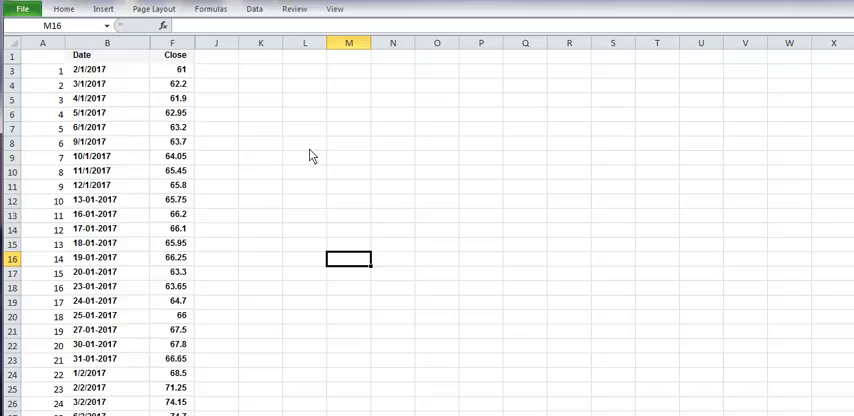
- Enter =AVERAGE(F3:F12) in J12 to average the first ten Close prices, giving 63.6
{"action": "left_click", "coordinate": [220, 206]}
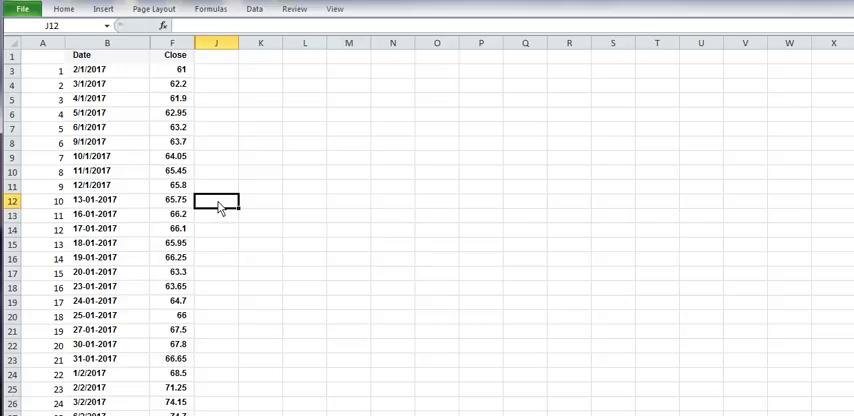
{"action": "type", "text": "="}
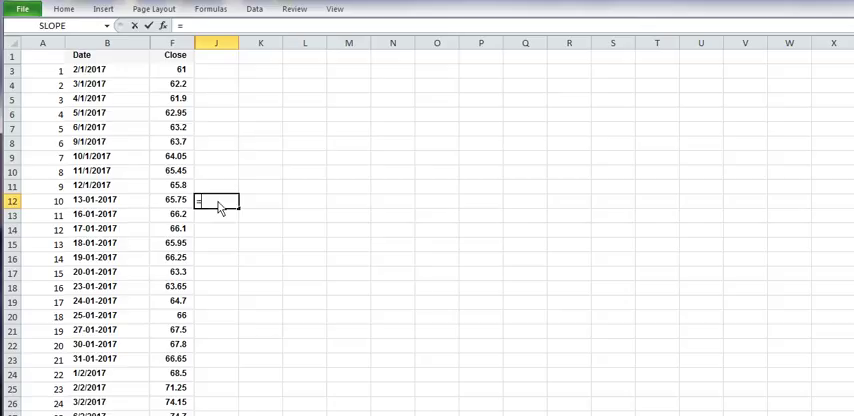
{"action": "type", "text": "av"}
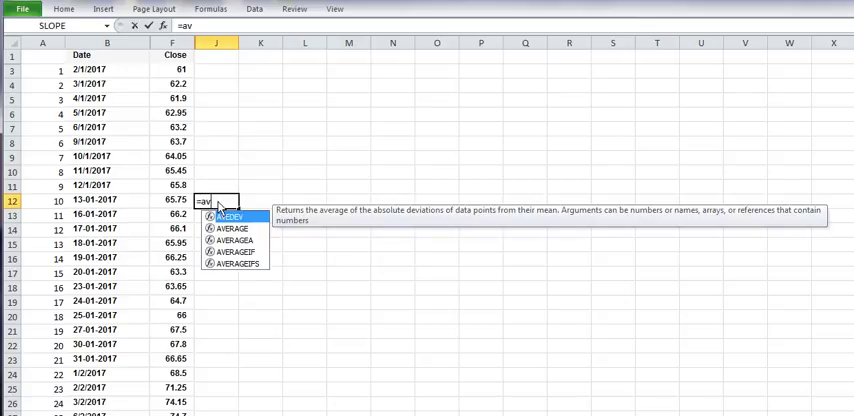
{"action": "type", "text": "er"}
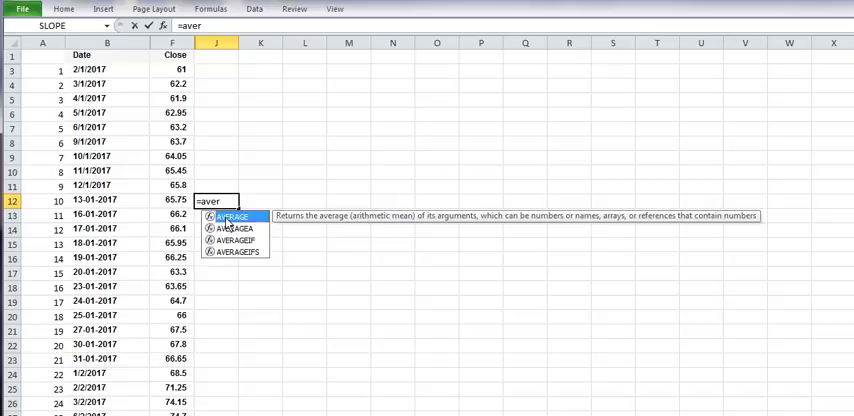
{"action": "key", "text": "Tab"}
{"action": "left_click_drag", "start_coordinate": [175, 72], "coordinate": [173, 203]}
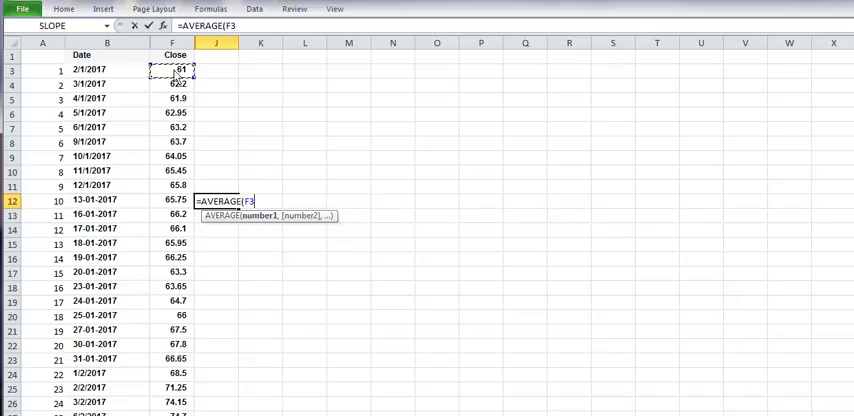
{"action": "type", "text": ")"}
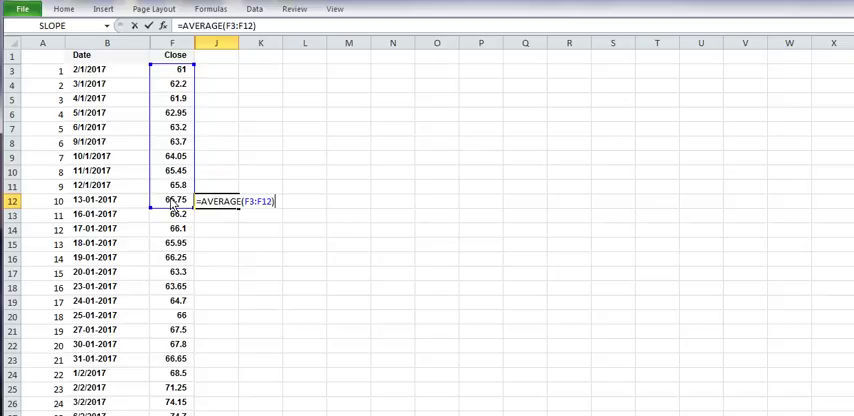
{"action": "key", "text": "Return"}
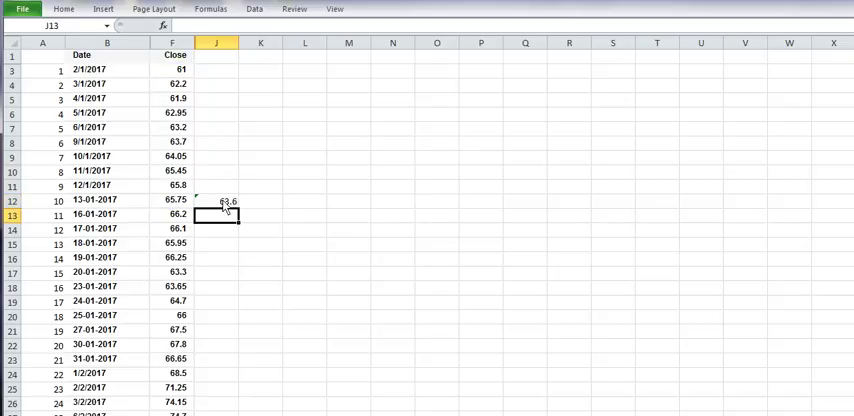
{"action": "key", "text": "Up"}
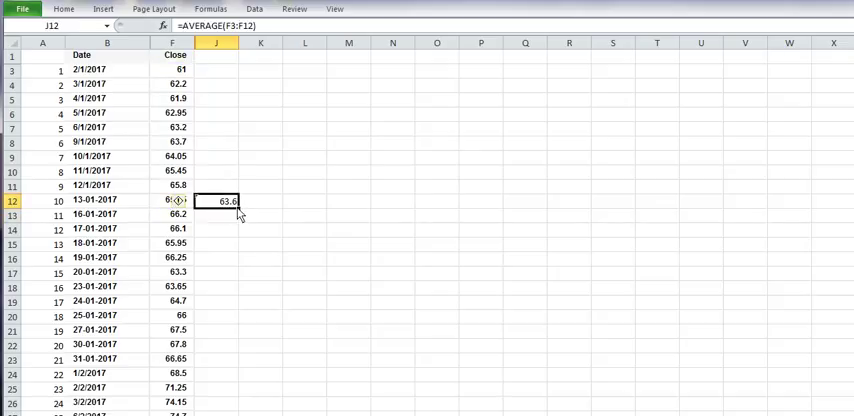
- Fill the J12 average formula down column J to the last Close row
{"action": "left_click_drag", "start_coordinate": [238, 208], "coordinate": [238, 412]}
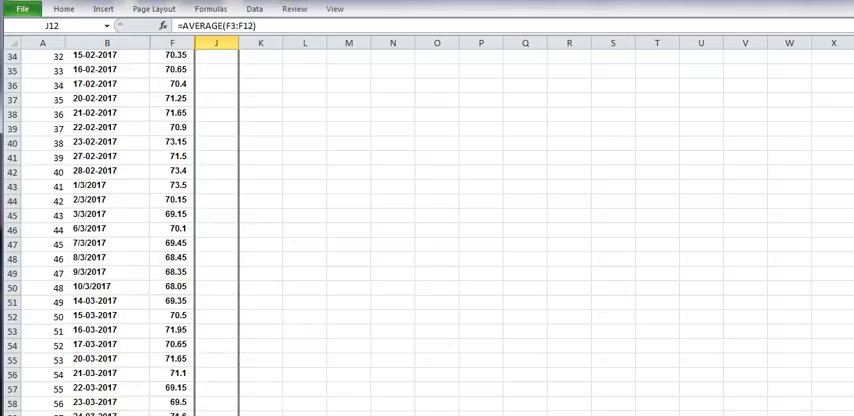
{"action": "left_click_drag", "start_coordinate": [238, 412], "coordinate": [238, 412]}
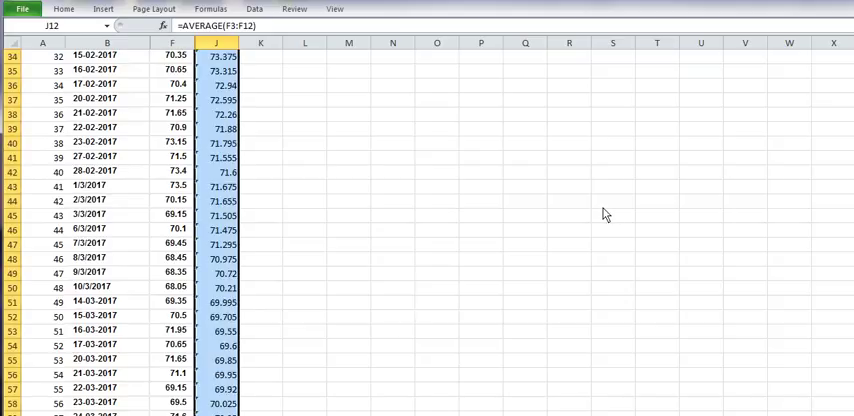
{"action": "scroll", "coordinate": [400, 230], "scroll_direction": "up", "scroll_amount": 3}
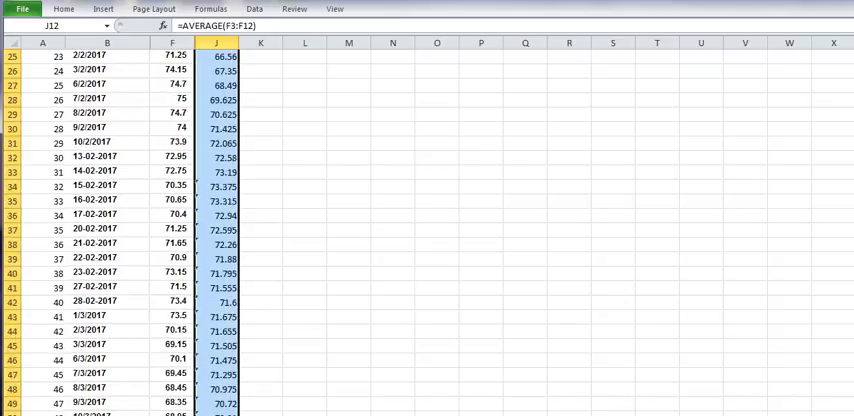
{"action": "scroll", "coordinate": [400, 230], "scroll_direction": "up", "scroll_amount": 7}
{"action": "left_click", "coordinate": [520, 305]}
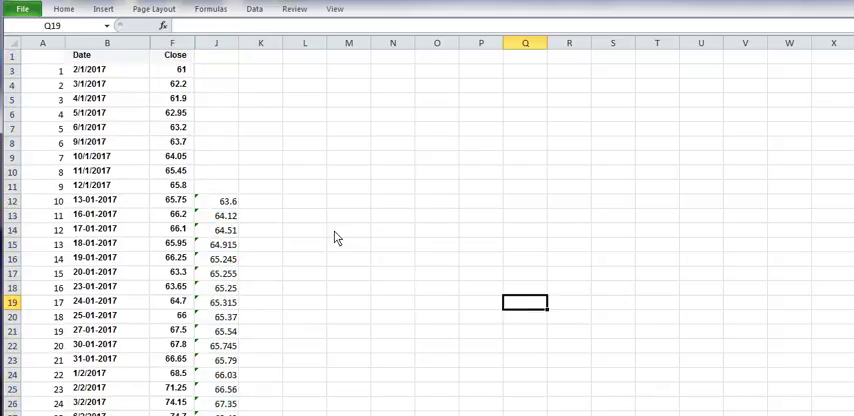
{"action": "left_click", "coordinate": [228, 202]}
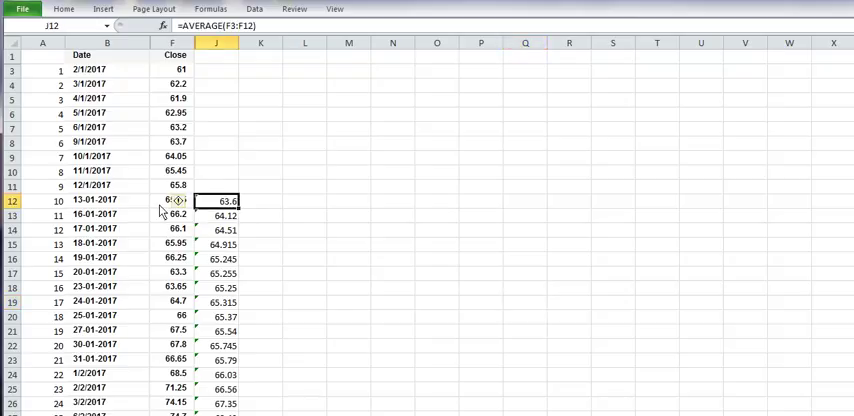
{"action": "left_click", "coordinate": [274, 234]}
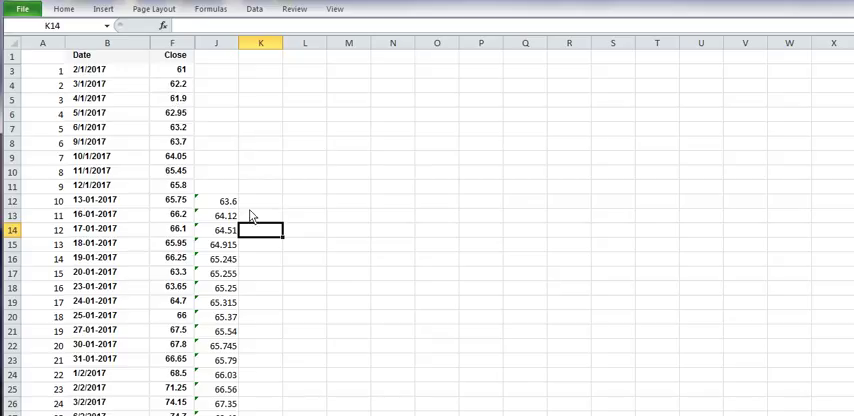
- Label J1 as SMA and K1 as EMA
{"action": "left_click", "coordinate": [260, 205]}
{"action": "left_click", "coordinate": [215, 58]}
{"action": "type", "text": "SMA"}
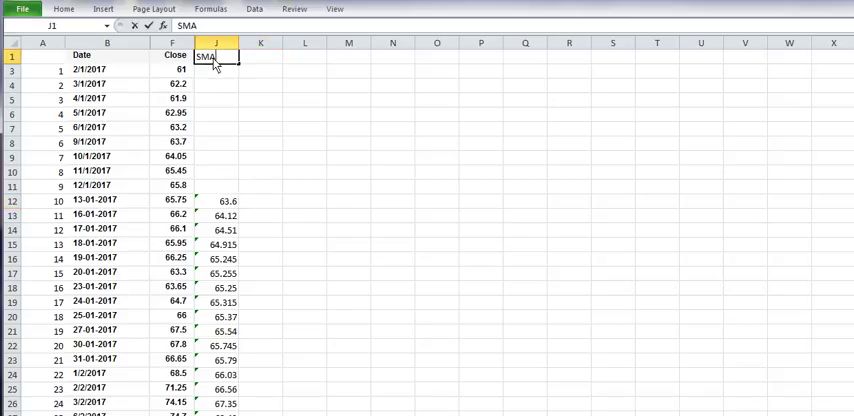
{"action": "left_click", "coordinate": [261, 60]}
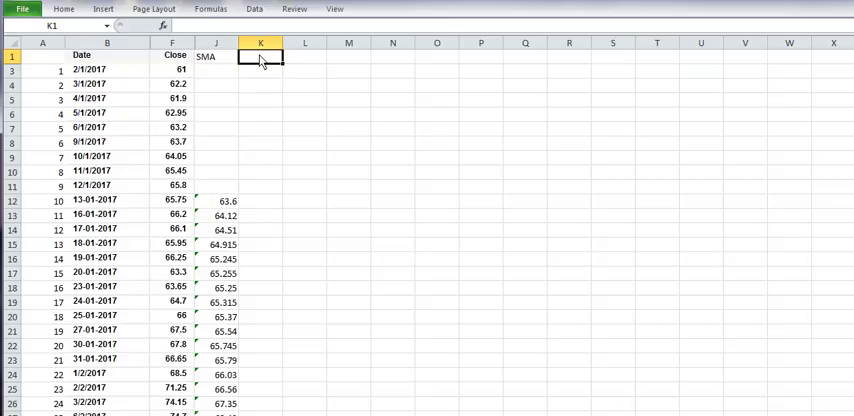
{"action": "type", "text": "EMA"}
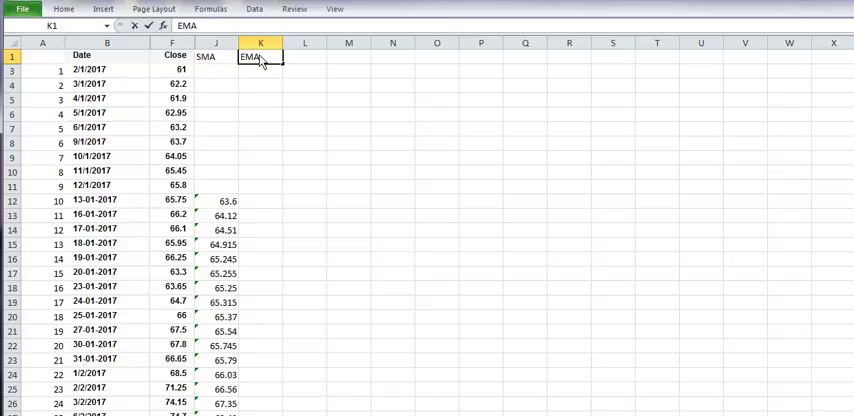
{"action": "left_click", "coordinate": [268, 205]}
{"action": "type", "text": "="}
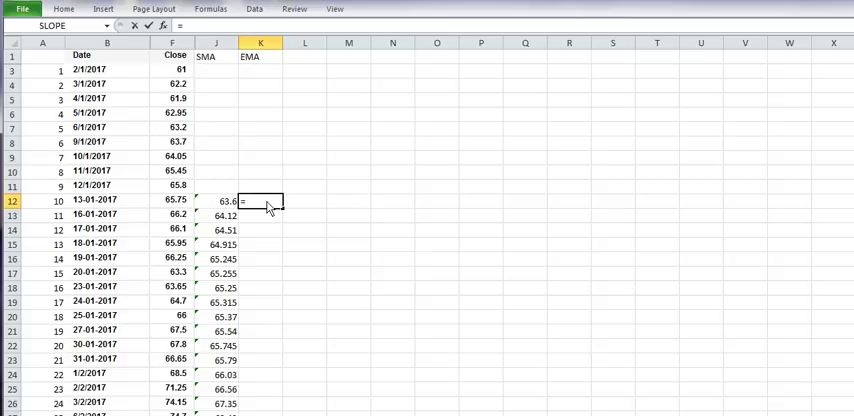
- Seed the EMA column by setting K12 equal to the first SMA value in J12
{"action": "key", "text": "Escape"}
{"action": "left_click", "coordinate": [267, 221]}
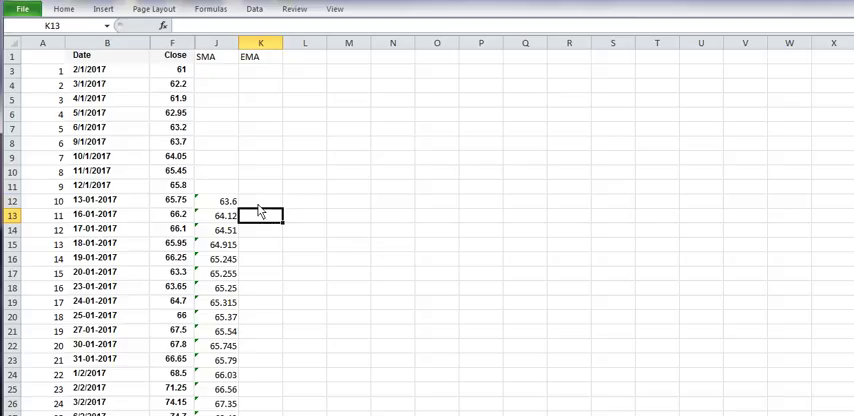
{"action": "left_click", "coordinate": [258, 205]}
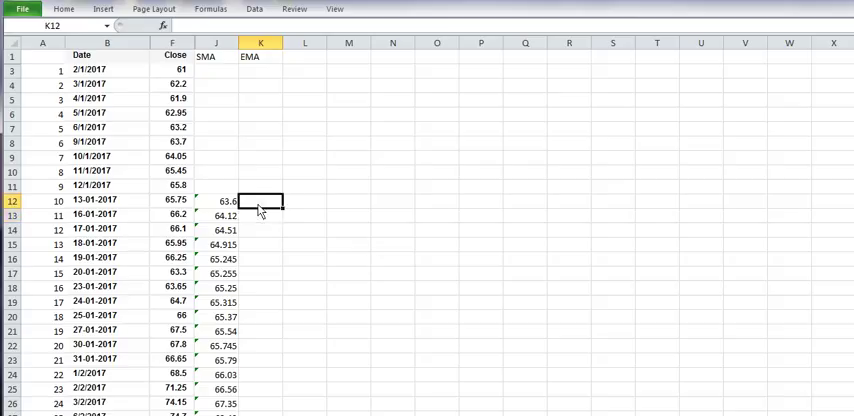
{"action": "type", "text": "="}
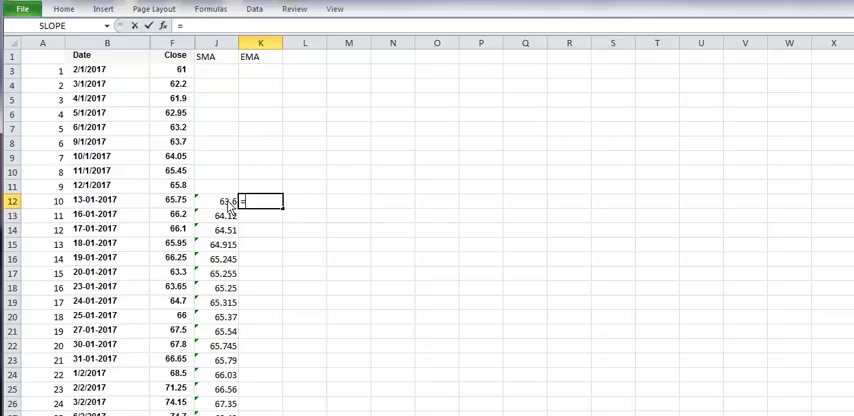
{"action": "left_click", "coordinate": [226, 206]}
{"action": "key", "text": "Return"}
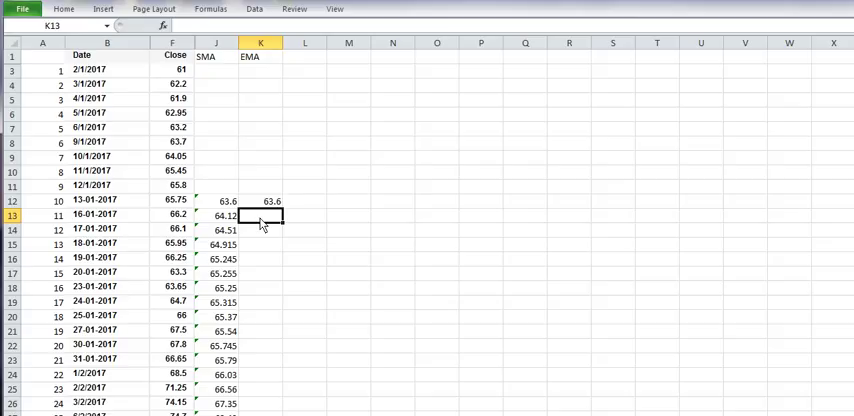
{"action": "type", "text": "="}
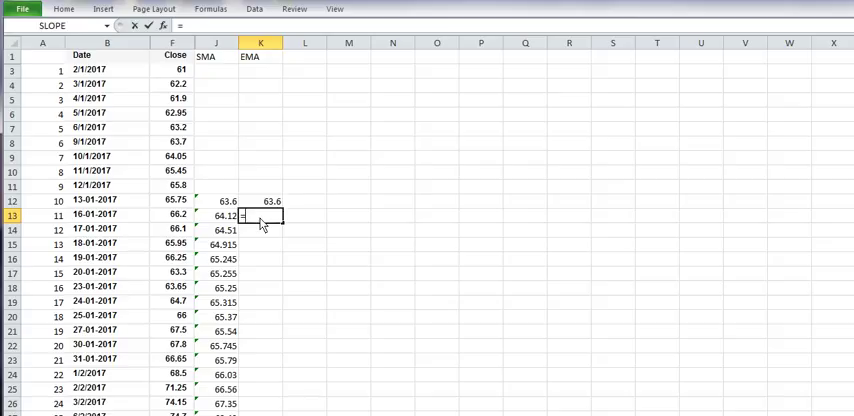
{"action": "type", "text": "("}
- Enter =(J13-K12)*(2/11)+K12 in K13, giving 63.69455
{"action": "left_click", "coordinate": [224, 217]}
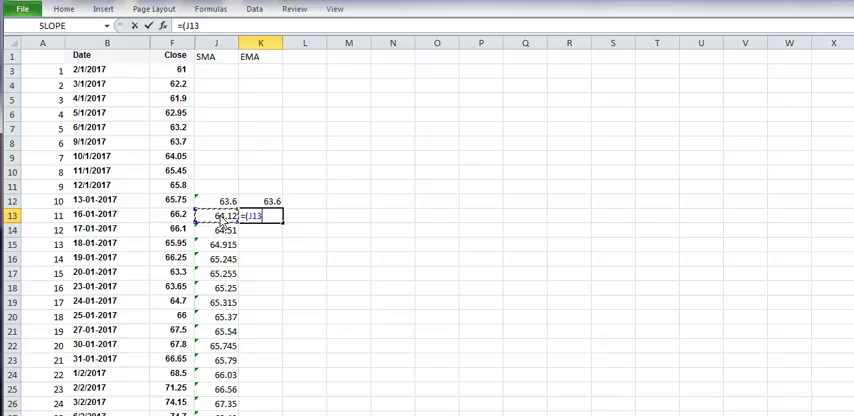
{"action": "type", "text": "-"}
{"action": "left_click", "coordinate": [266, 207]}
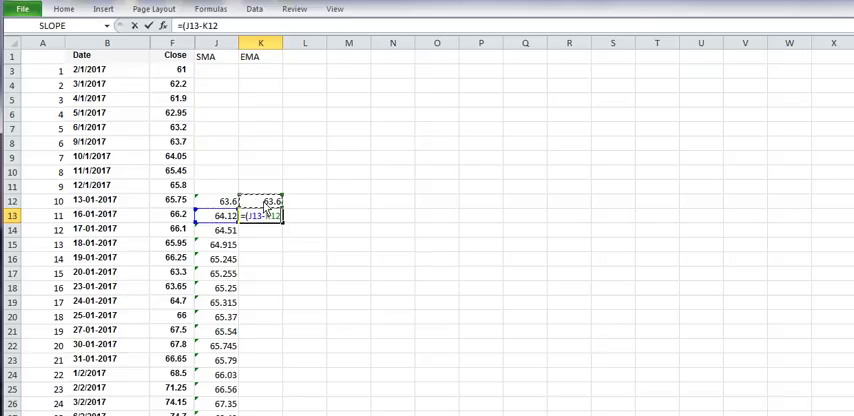
{"action": "type", "text": ")"}
{"action": "type", "text": "*("}
{"action": "type", "text": "2/"}
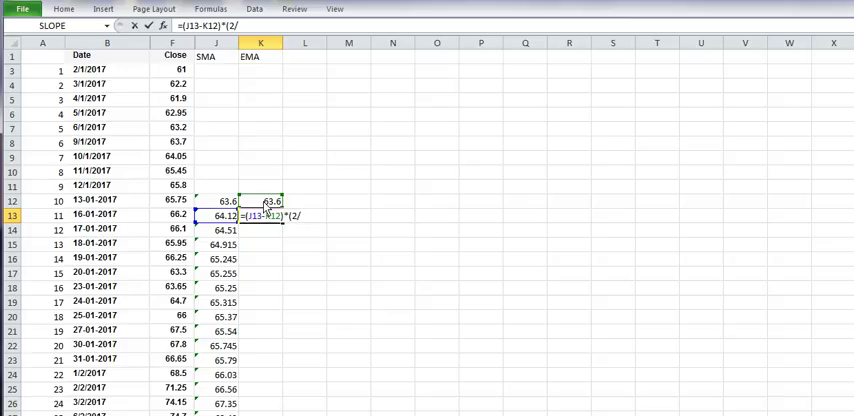
{"action": "type", "text": "11"}
{"action": "type", "text": ")"}
{"action": "type", "text": "+"}
{"action": "left_click", "coordinate": [266, 205]}
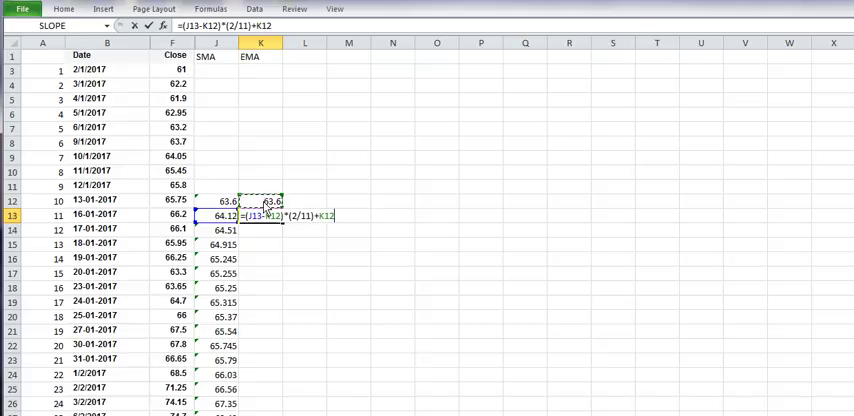
{"action": "key", "text": "Return"}
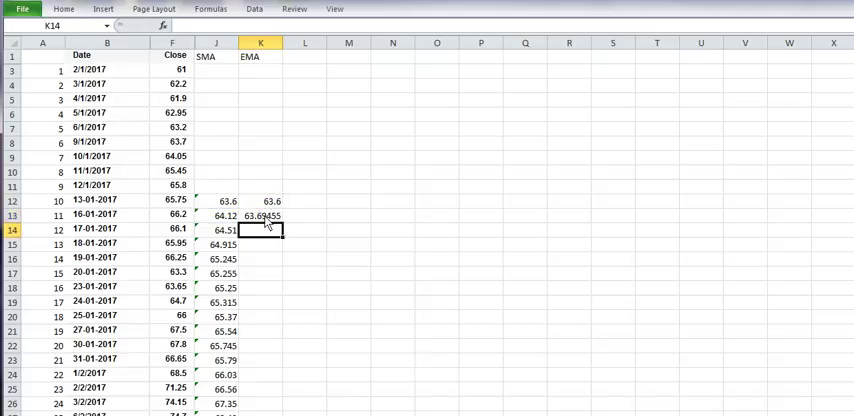
{"action": "left_click", "coordinate": [265, 217]}
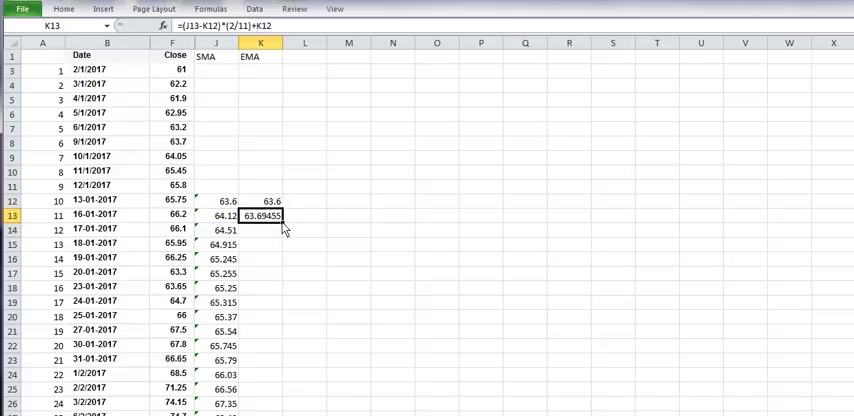
- Fill the K13 EMA formula down column K and extend the selection over Close and SMA
{"action": "left_click_drag", "start_coordinate": [283, 228], "coordinate": [281, 372]}
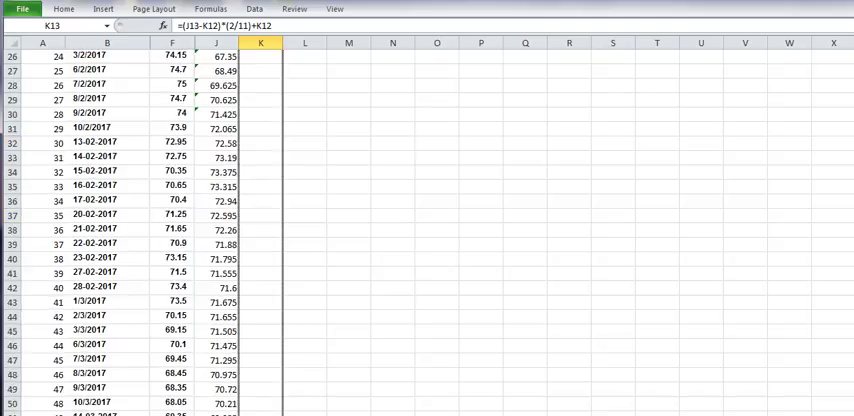
{"action": "left_click_drag", "start_coordinate": [281, 405], "coordinate": [281, 410]}
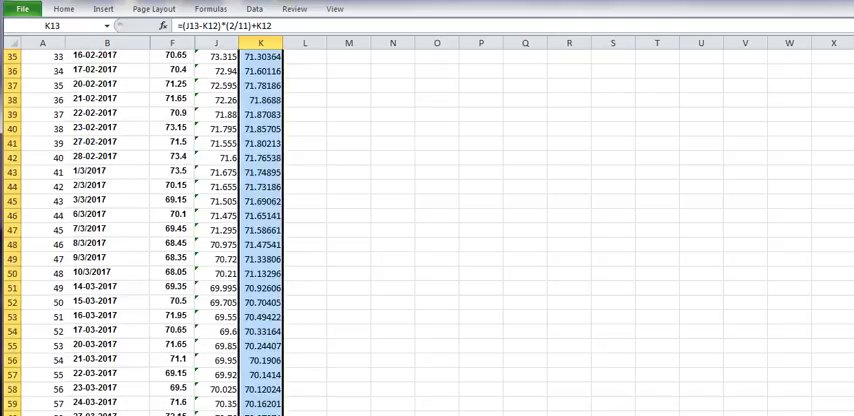
{"action": "key", "text": "shift+Left"}
{"action": "key", "text": "shift+Left"}
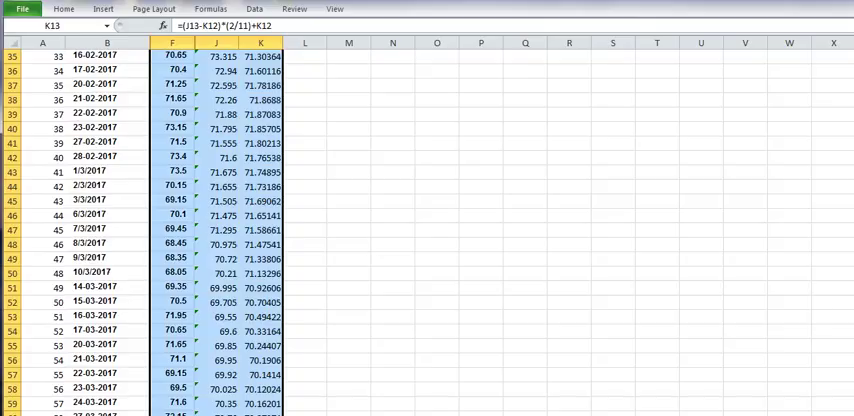
{"action": "scroll", "coordinate": [427, 230], "scroll_direction": "up", "scroll_amount": 3}
{"action": "scroll", "coordinate": [427, 230], "scroll_direction": "up", "scroll_amount": 7}
{"action": "scroll", "coordinate": [427, 230], "scroll_direction": "up", "scroll_amount": 2}
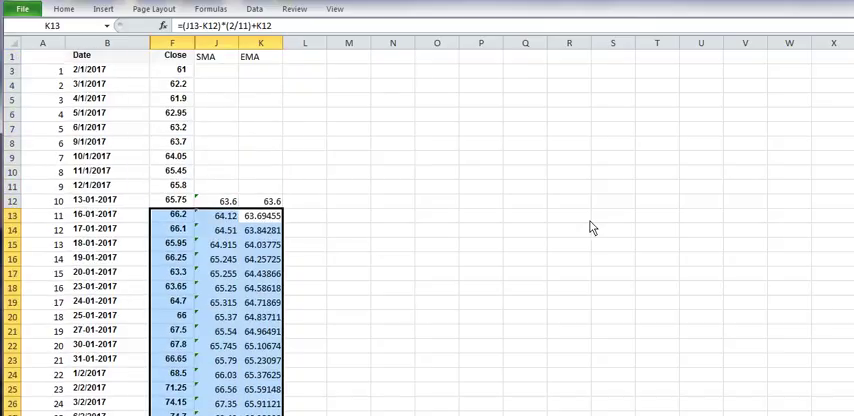
{"action": "scroll", "coordinate": [591, 228], "scroll_direction": "down", "scroll_amount": 10}
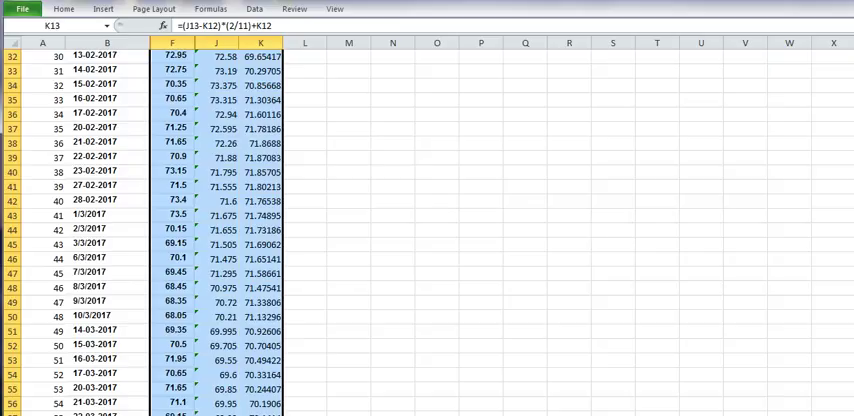
{"action": "scroll", "coordinate": [591, 228], "scroll_direction": "up", "scroll_amount": 2}
{"action": "scroll", "coordinate": [591, 228], "scroll_direction": "up", "scroll_amount": 8}
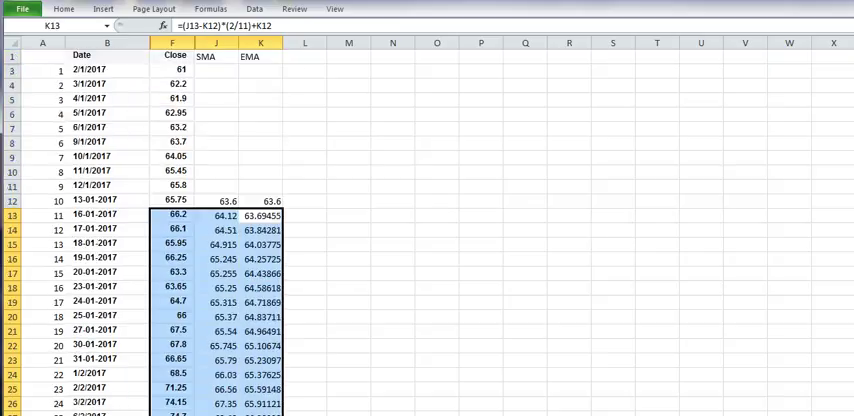
- Insert a basic 2-D line chart of the selected Close, SMA and EMA data
{"action": "left_click", "coordinate": [102, 9]}
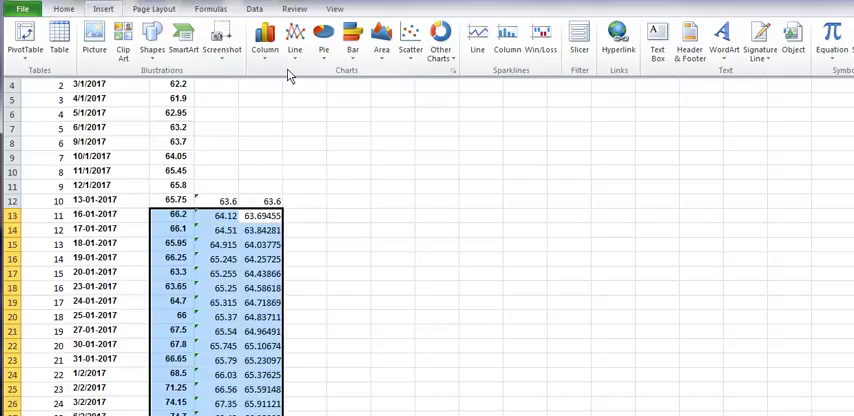
{"action": "left_click", "coordinate": [294, 50]}
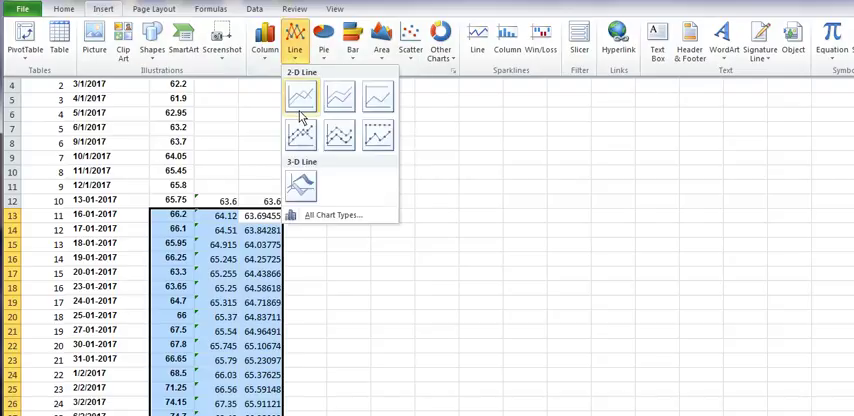
{"action": "left_click", "coordinate": [300, 107]}
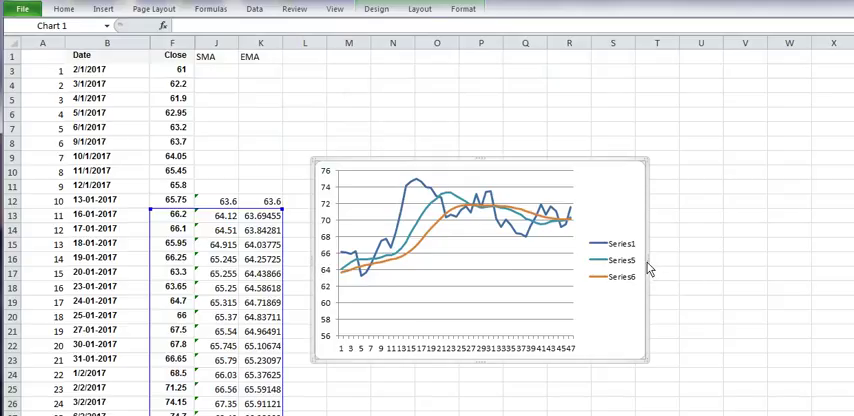
- Enlarge the chart rightward and upward, then inspect its EMA series and plot area
{"action": "left_click_drag", "start_coordinate": [650, 270], "coordinate": [806, 263]}
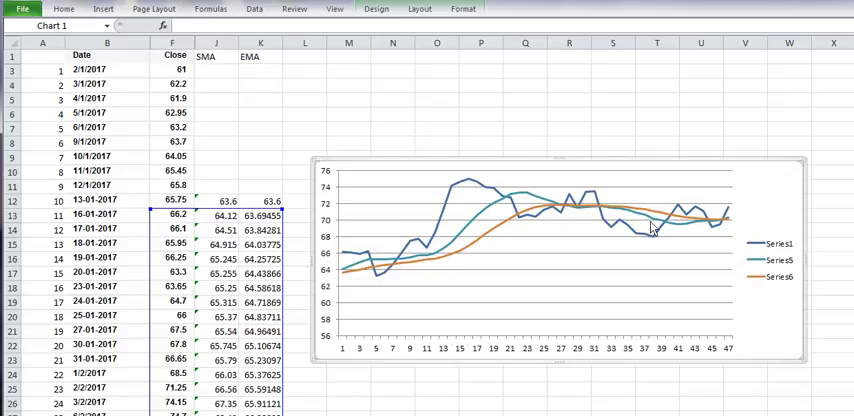
{"action": "left_click_drag", "start_coordinate": [561, 161], "coordinate": [555, 84]}
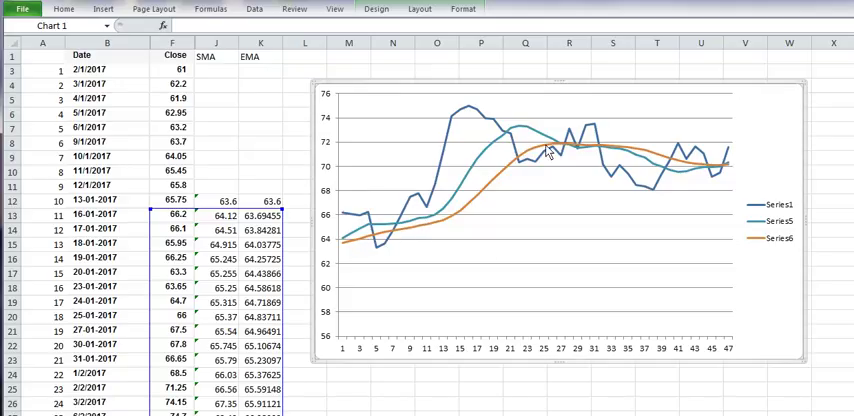
{"action": "left_click", "coordinate": [500, 180]}
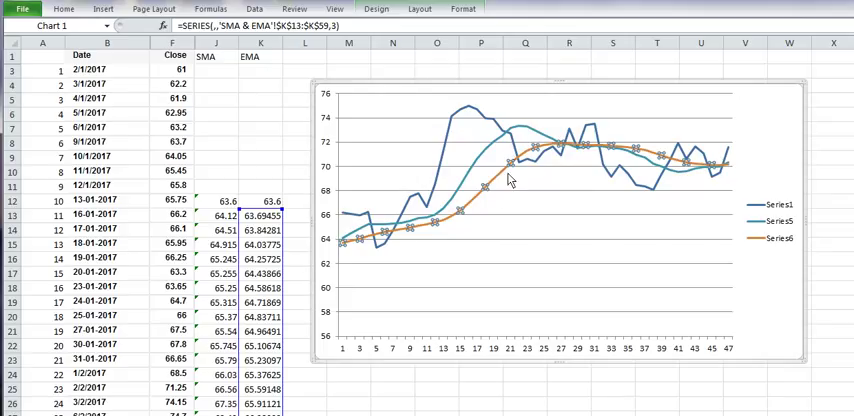
{"action": "left_click", "coordinate": [468, 243]}
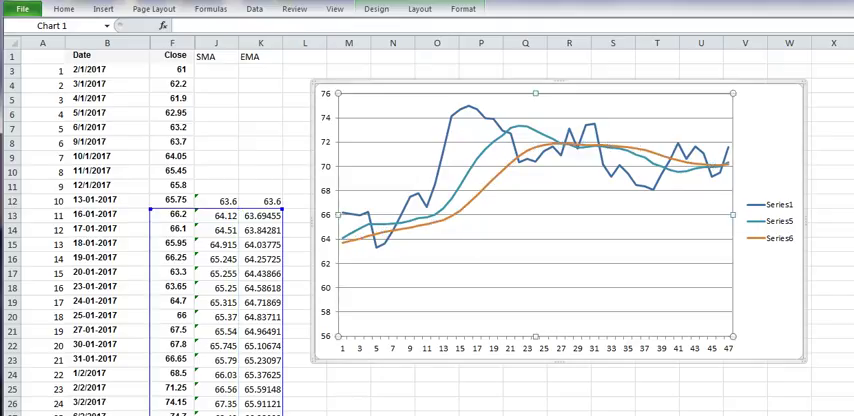
{"action": "key", "text": "Escape"}
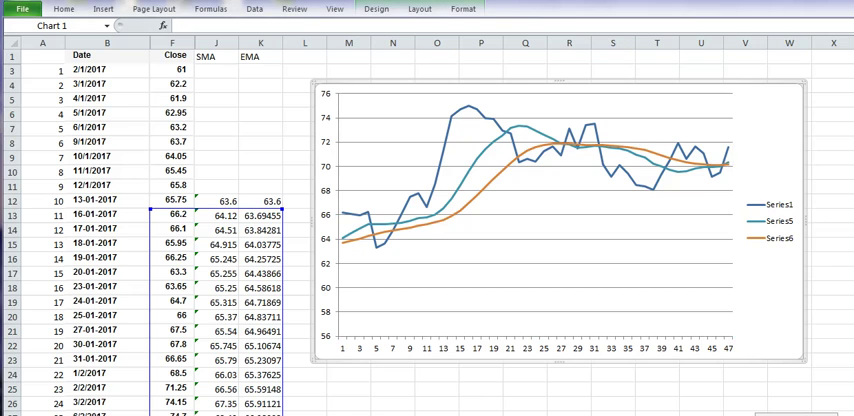